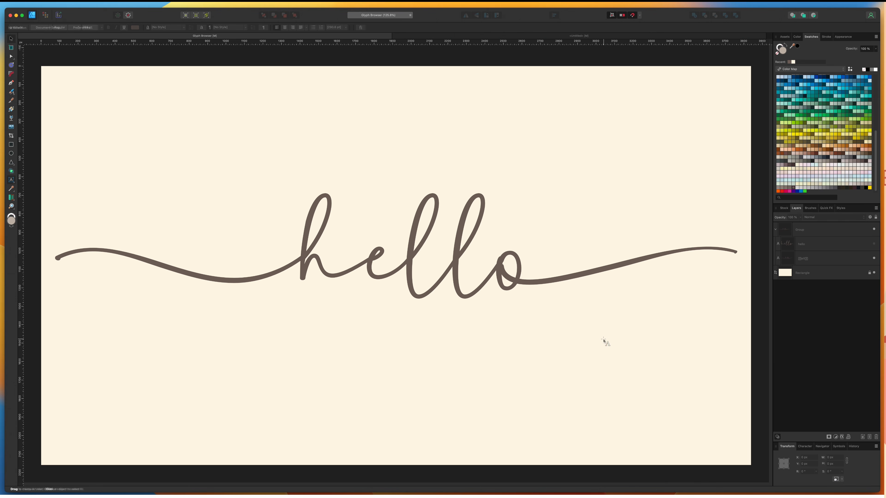
- Hide the layer with the swashed hello lettering and show the plain hello text layer
key("v")
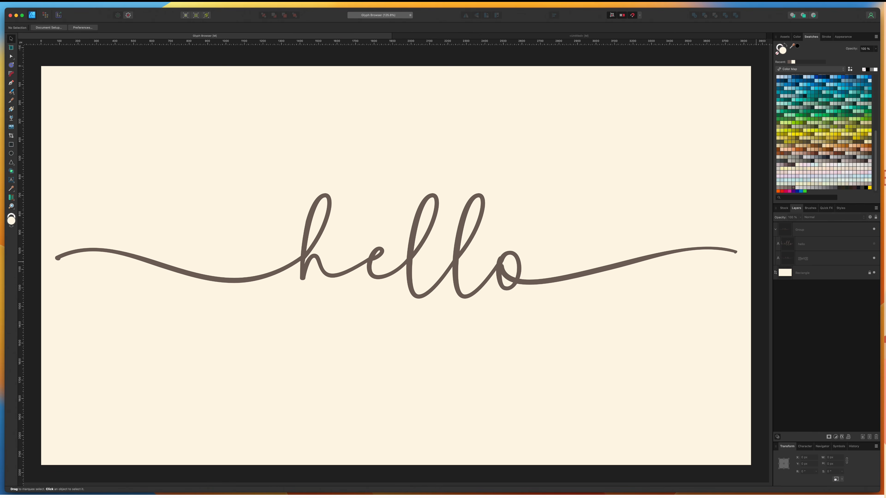
left_click(874, 258)
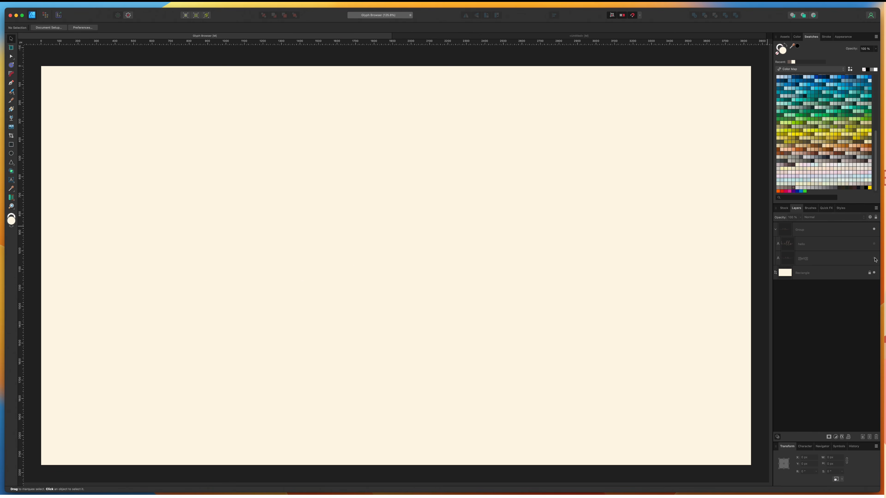
left_click(874, 244)
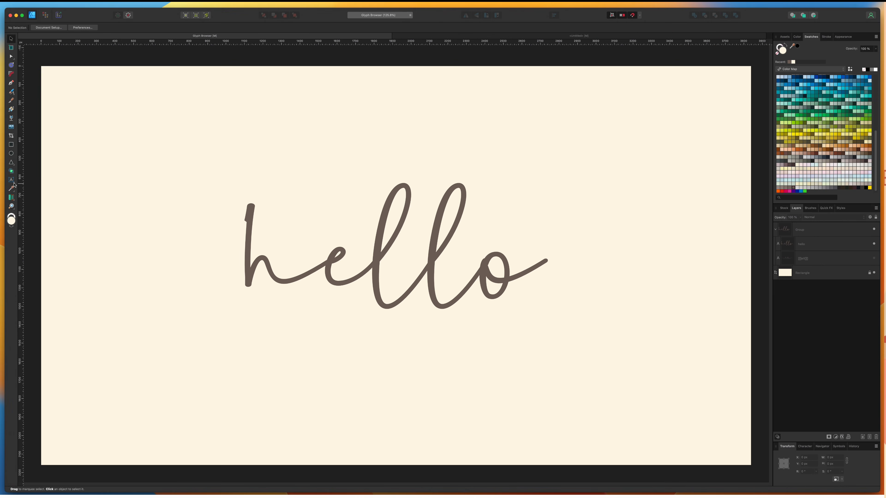
left_click(14, 184)
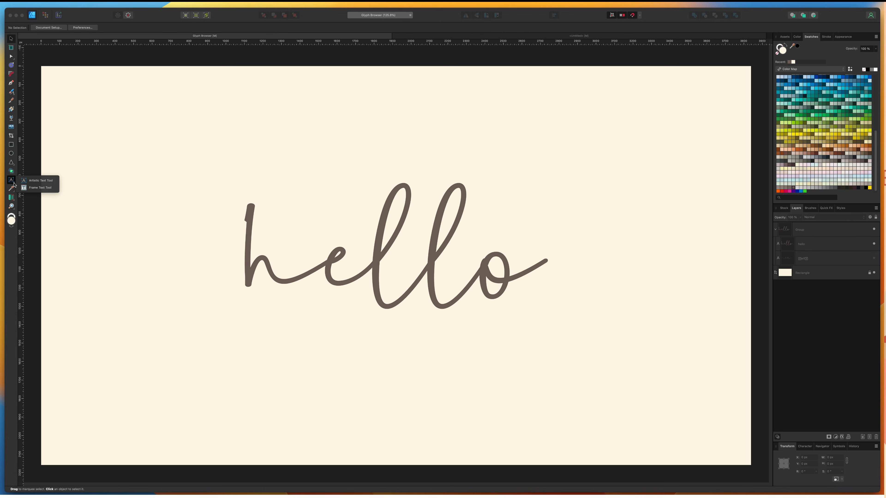
left_click(152, 3)
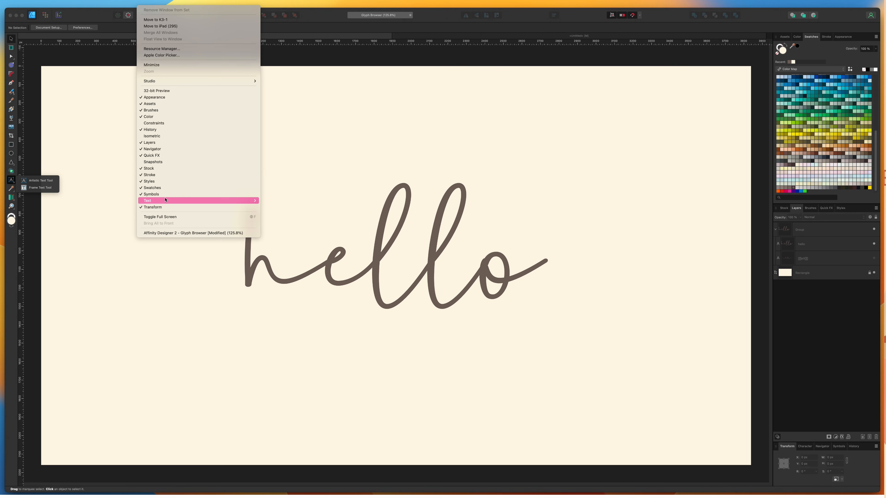
left_click(119, 202)
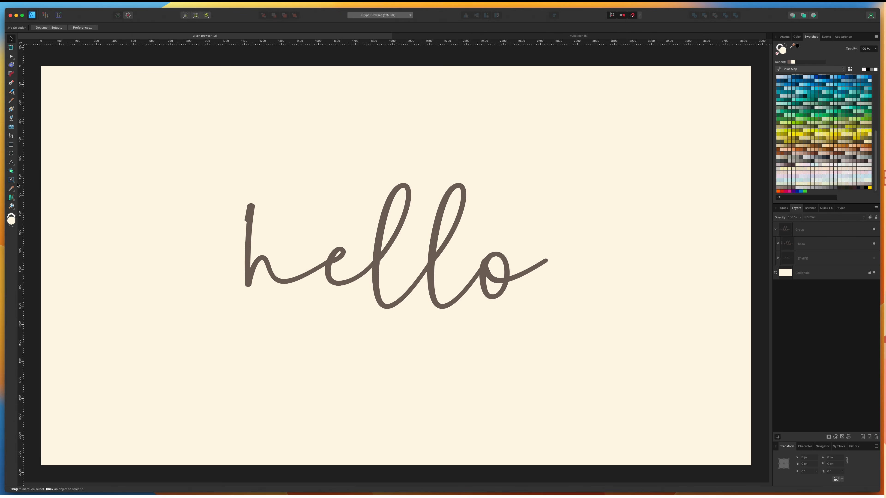
- Activate the Artistic Text tool and open the Glyph Browser
left_click(11, 180)
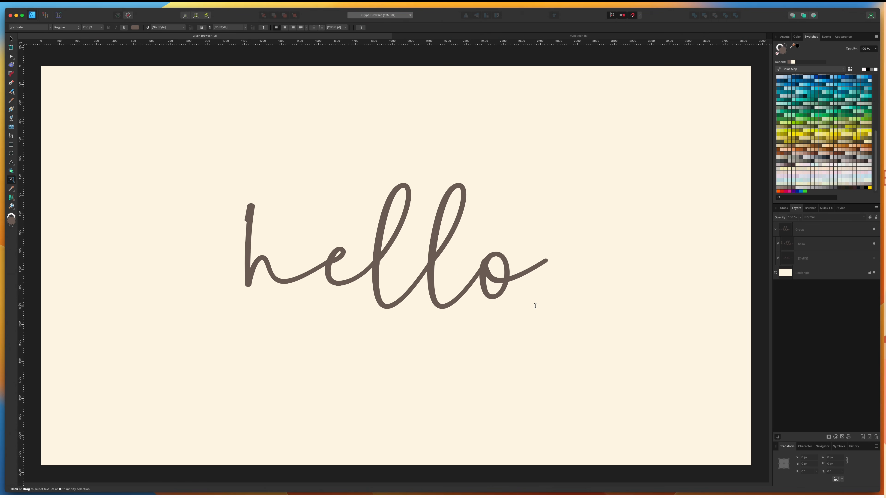
left_click(153, 3)
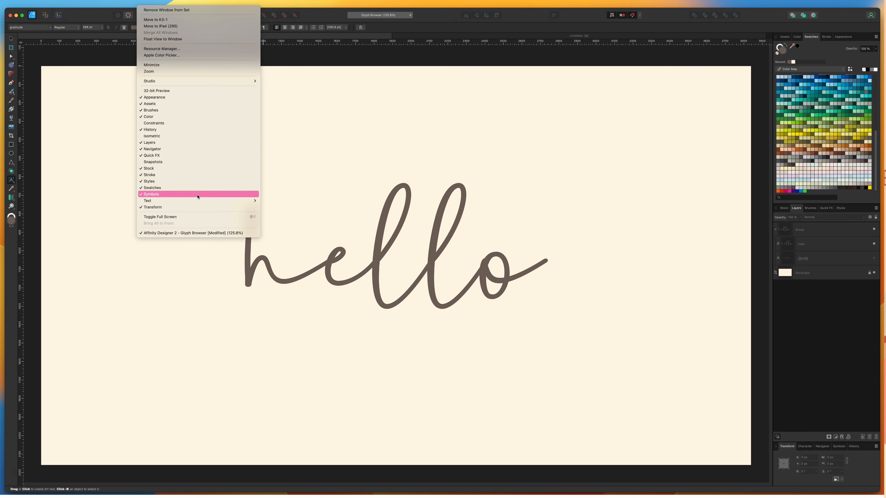
mouse_move(197, 201)
left_click(279, 207)
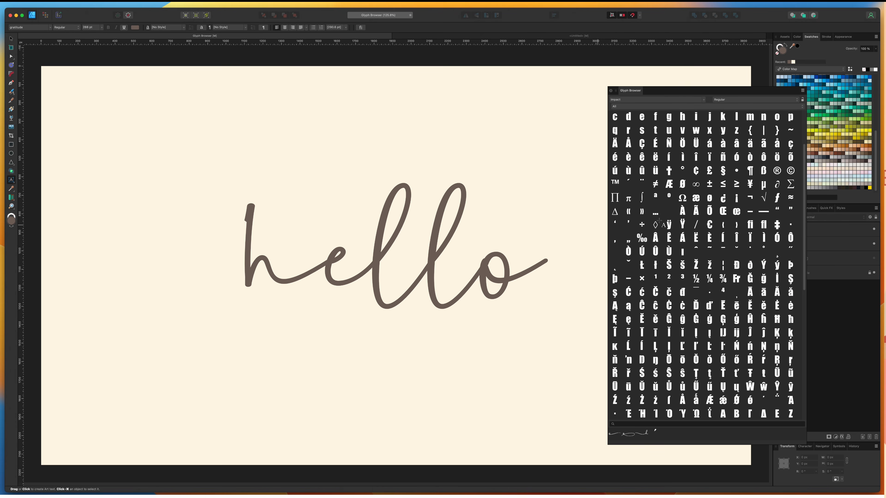
- Set the Glyph Browser's font to gratitude and check its glyph size and display options
left_click(626, 100)
left_click(626, 111)
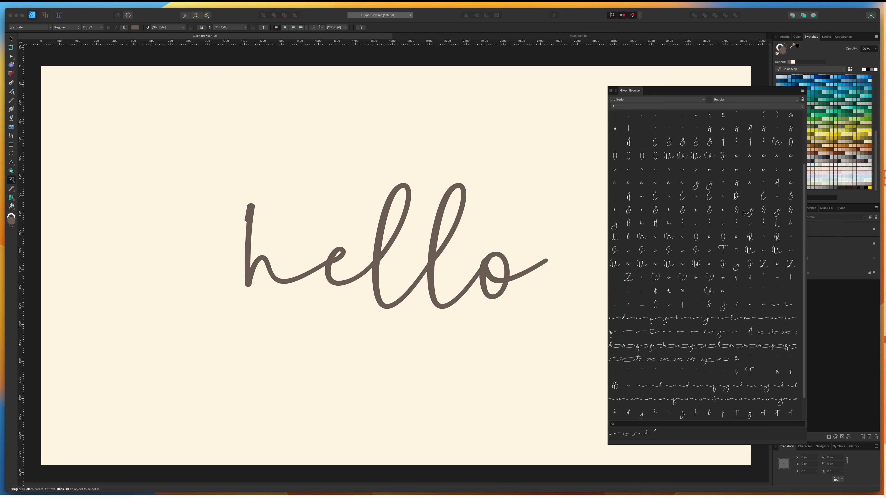
left_click(803, 91)
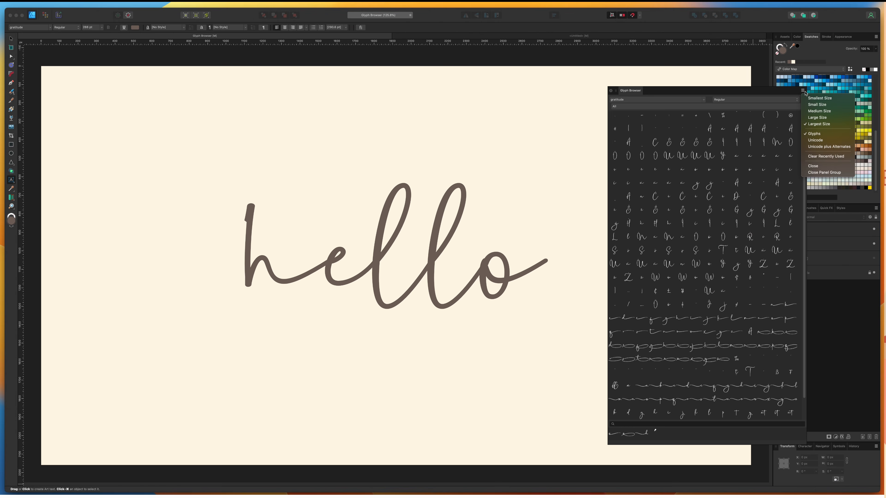
left_click(744, 93)
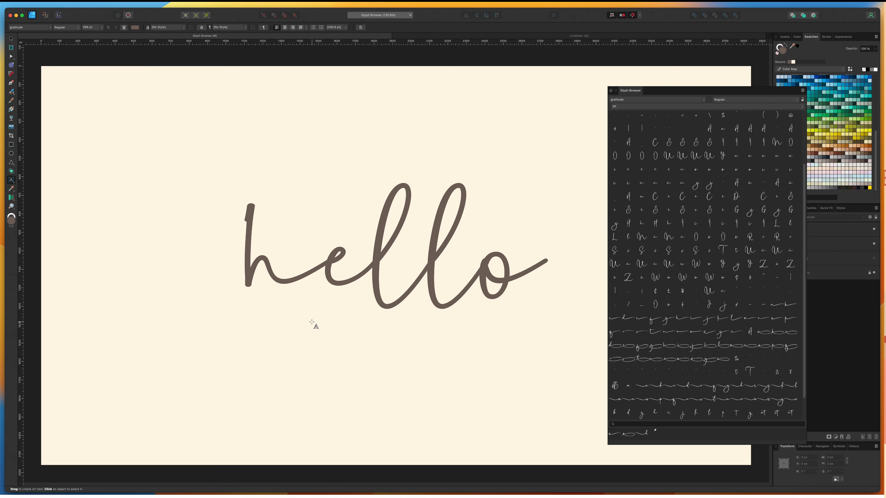
- Replace the h of hello with its long leading-swash glyph and scale the text to about 463 px tall, moving it toward the page's left edge
left_click(296, 278)
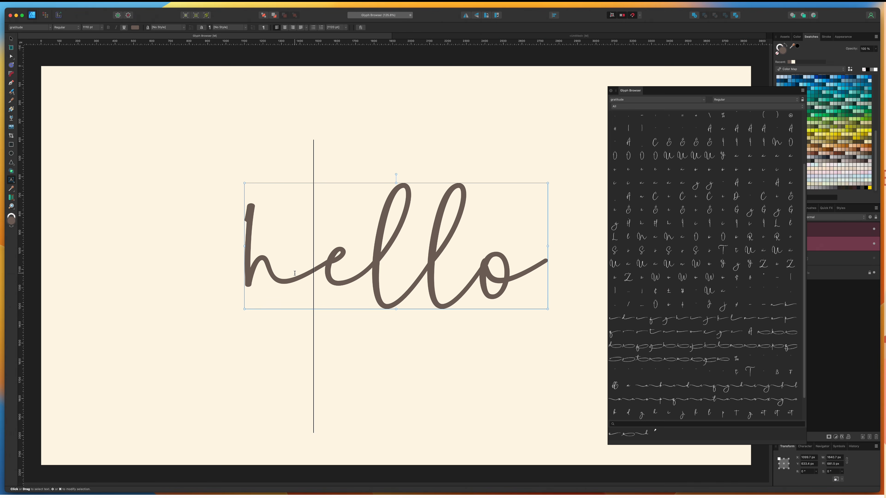
key("BackSpace")
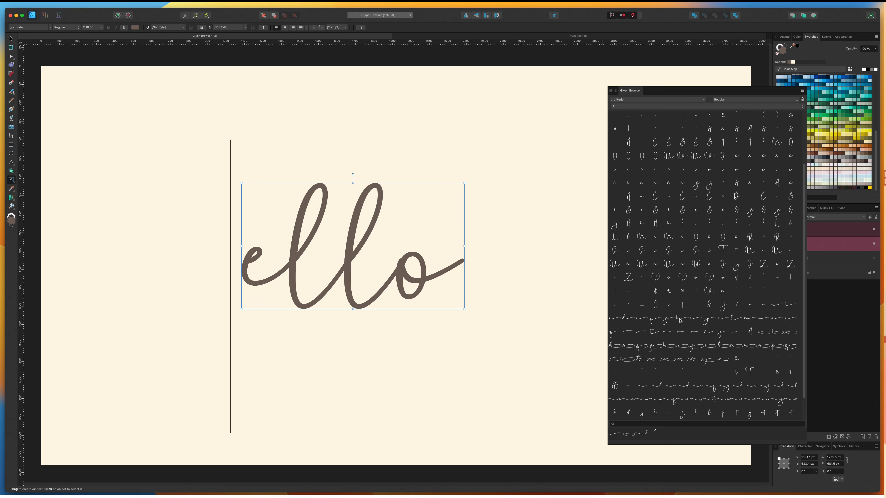
double_click(736, 386)
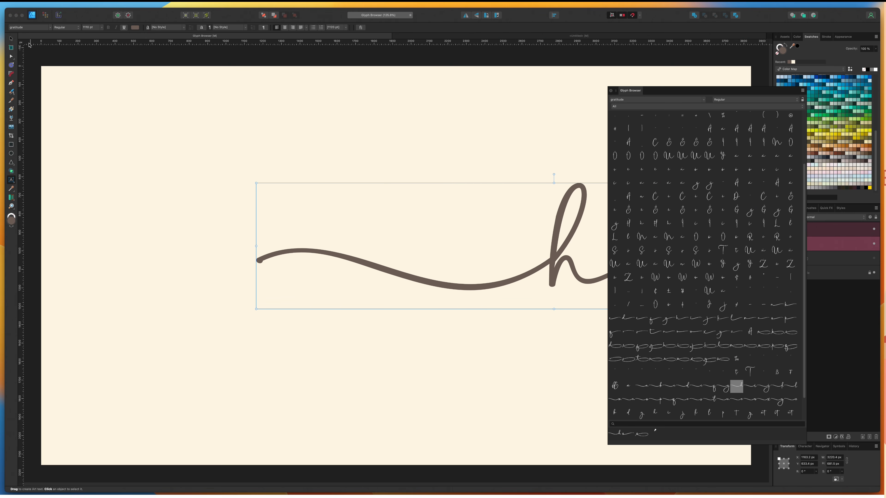
key("Escape")
left_click_drag(434, 215, 322, 212)
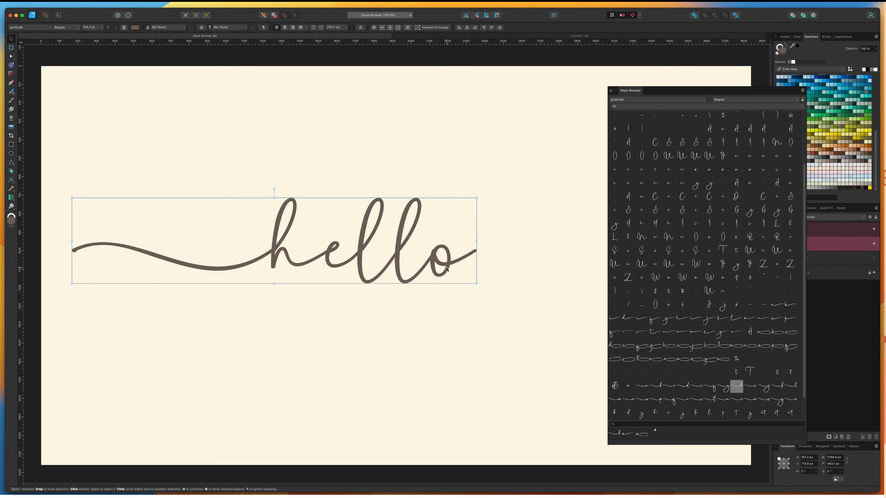
- Replace the final o of hello with the glyph that has a long trailing swash
key("t")
left_click(468, 258)
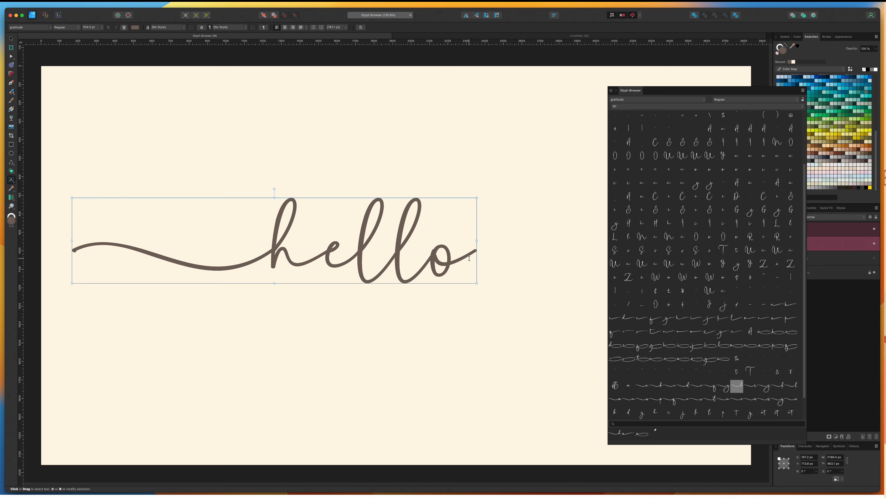
key("BackSpace")
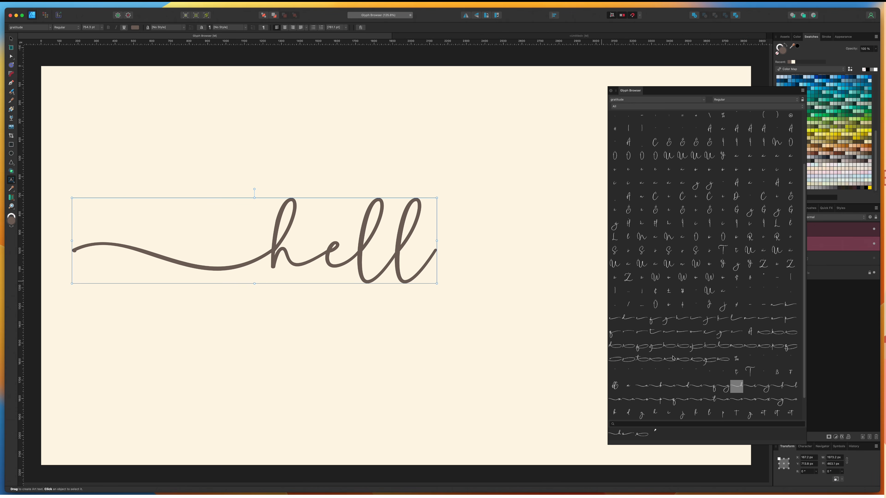
left_click(625, 435)
double_click(624, 436)
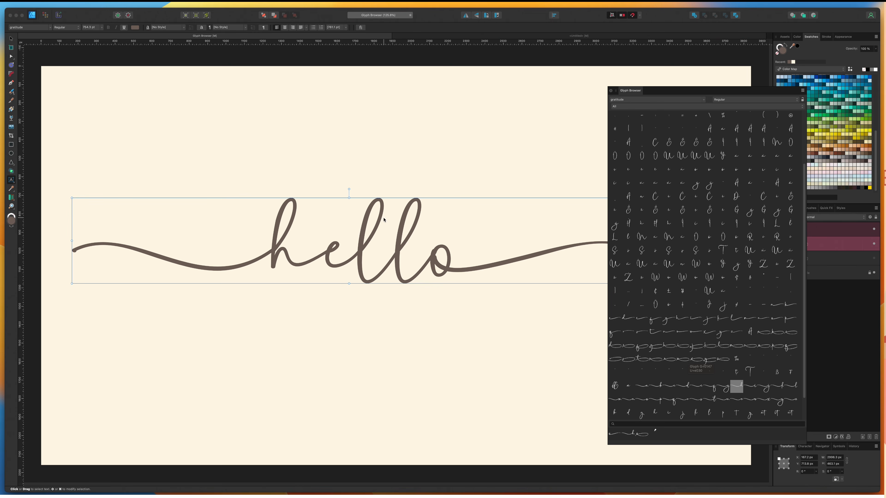
- Move the Glyph Browser clear of the lettering, then delete the final o and reinsert its swash glyph from the recently used glyphs
key("Escape")
left_click_drag(662, 91, 694, 97)
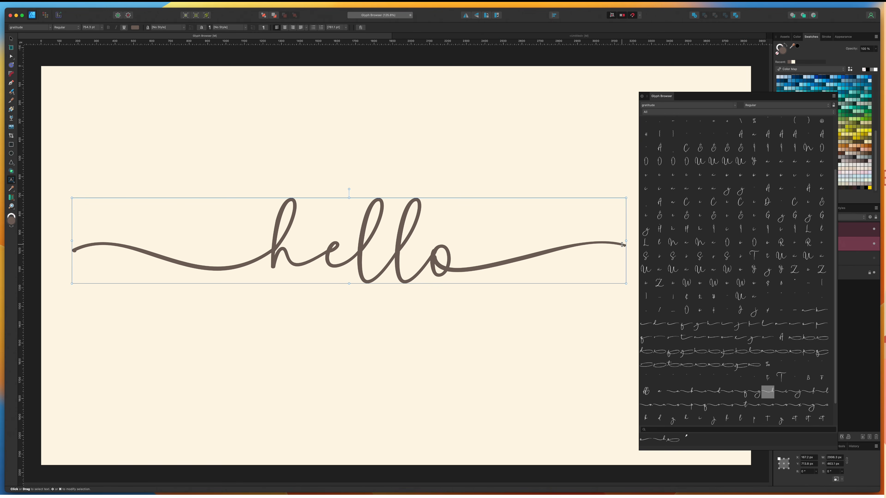
key("BackSpace")
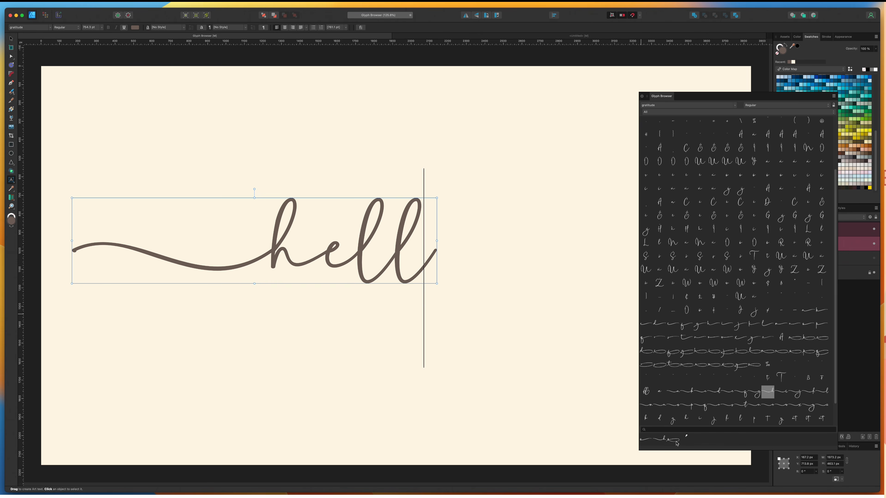
double_click(674, 441)
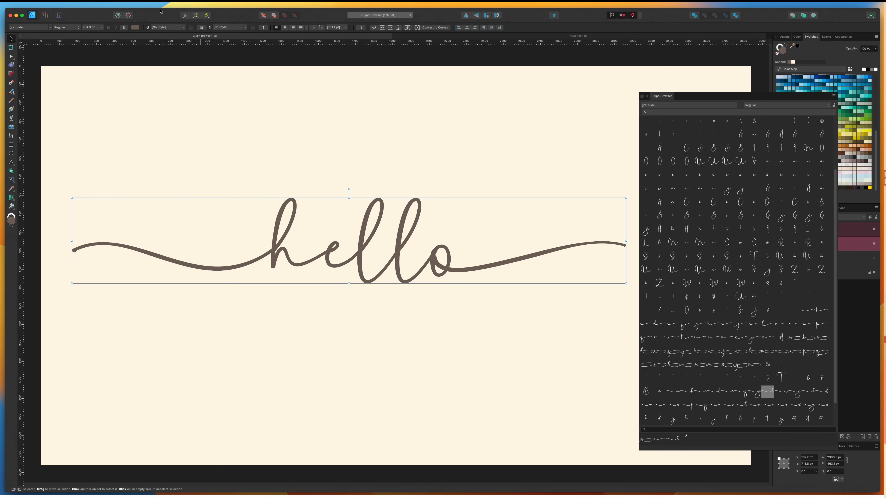
- Highlight all the characters of the swashed hello, then resize the text object slightly to about 2994 px wide
double_click(365, 271)
key("super+a")
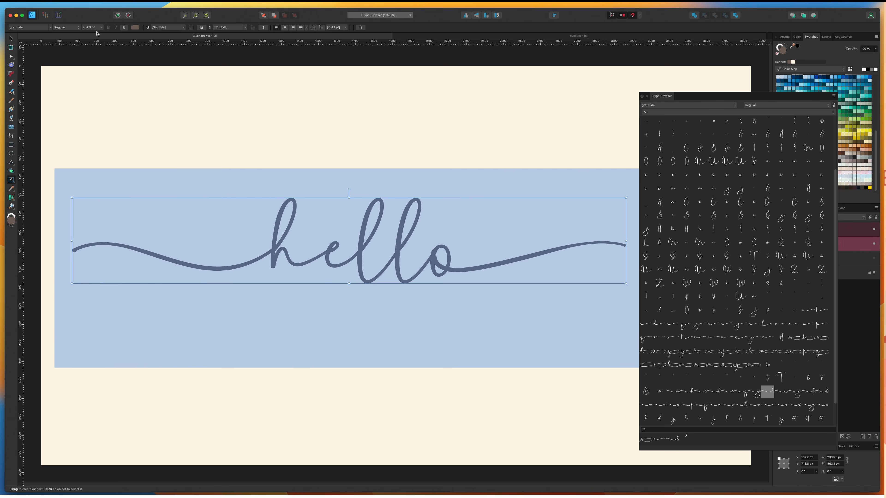
left_click(11, 39)
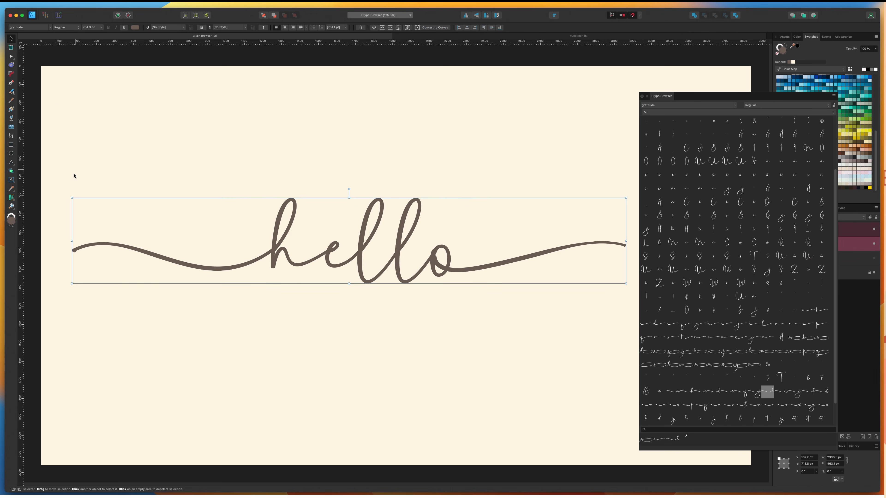
mouse_move(72, 198)
left_mouse_down()
mouse_move(237, 230)
mouse_move(69, 201)
mouse_move(158, 222)
mouse_move(56, 209)
mouse_move(68, 214)
left_mouse_up()
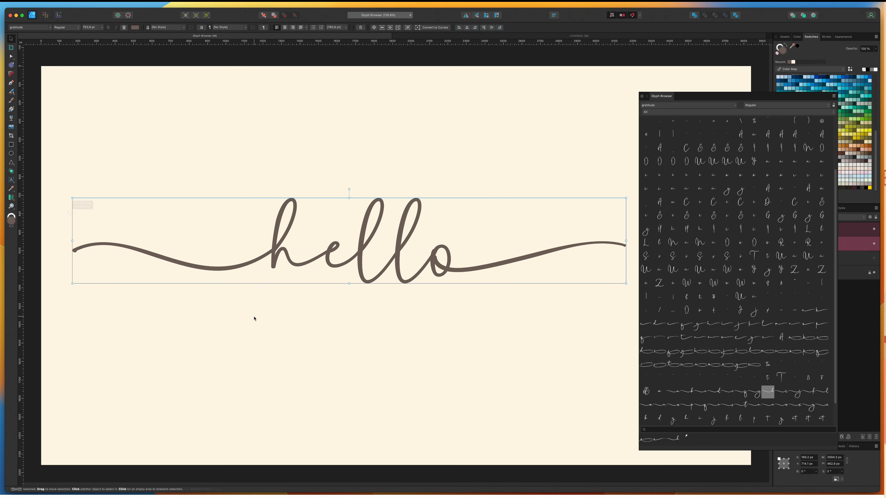